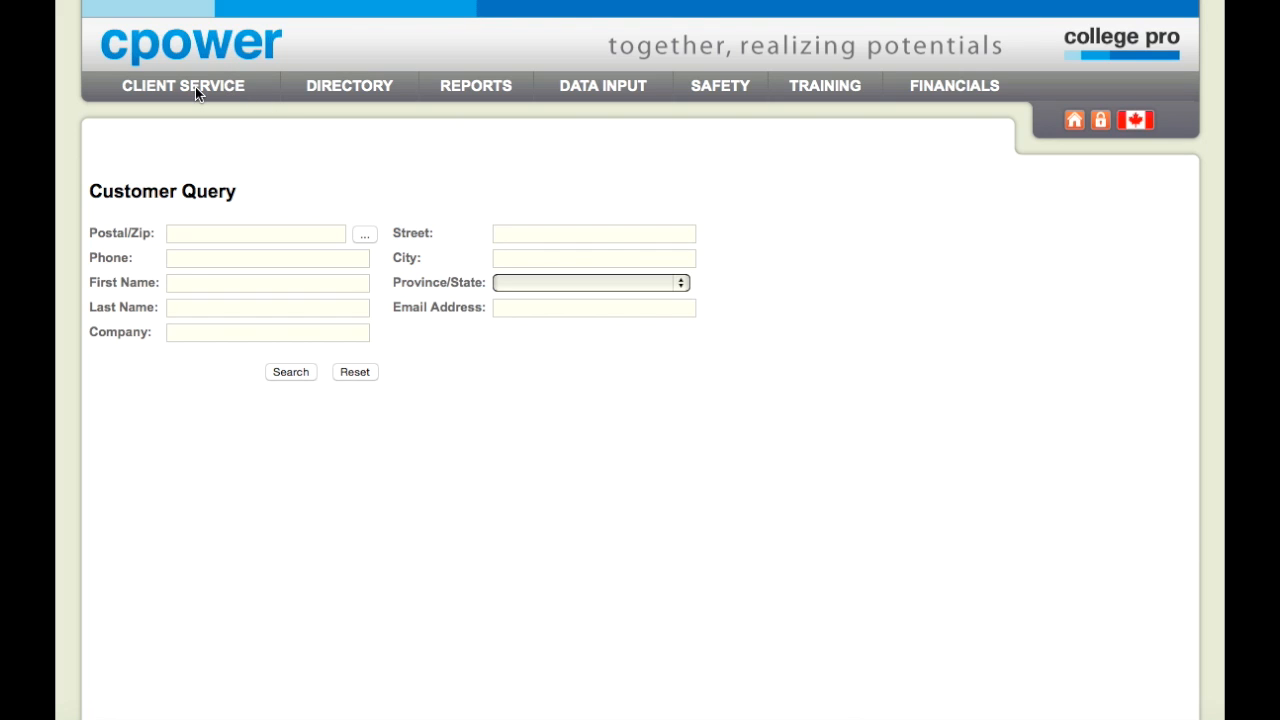
# Step: Open Customer under CLIENT SERVICE to bring up the empty Customer Query search form
pyautogui.moveTo(183, 90)
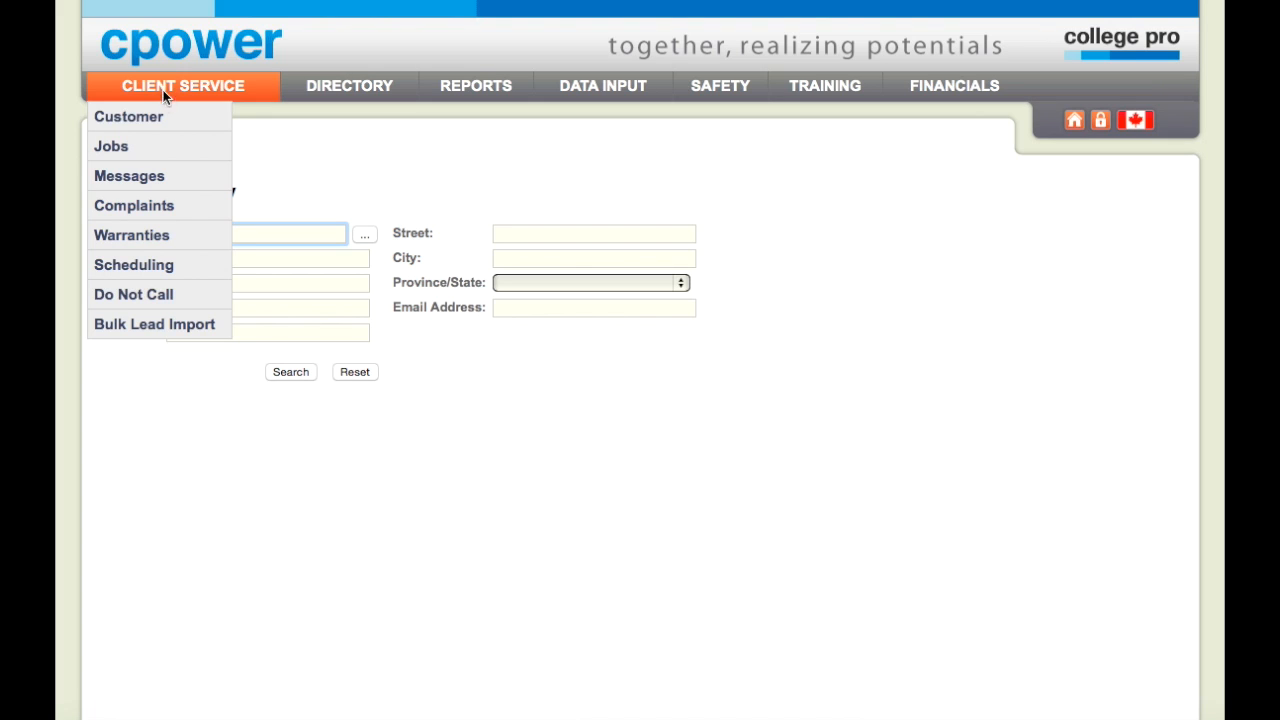
pyautogui.click(160, 119)
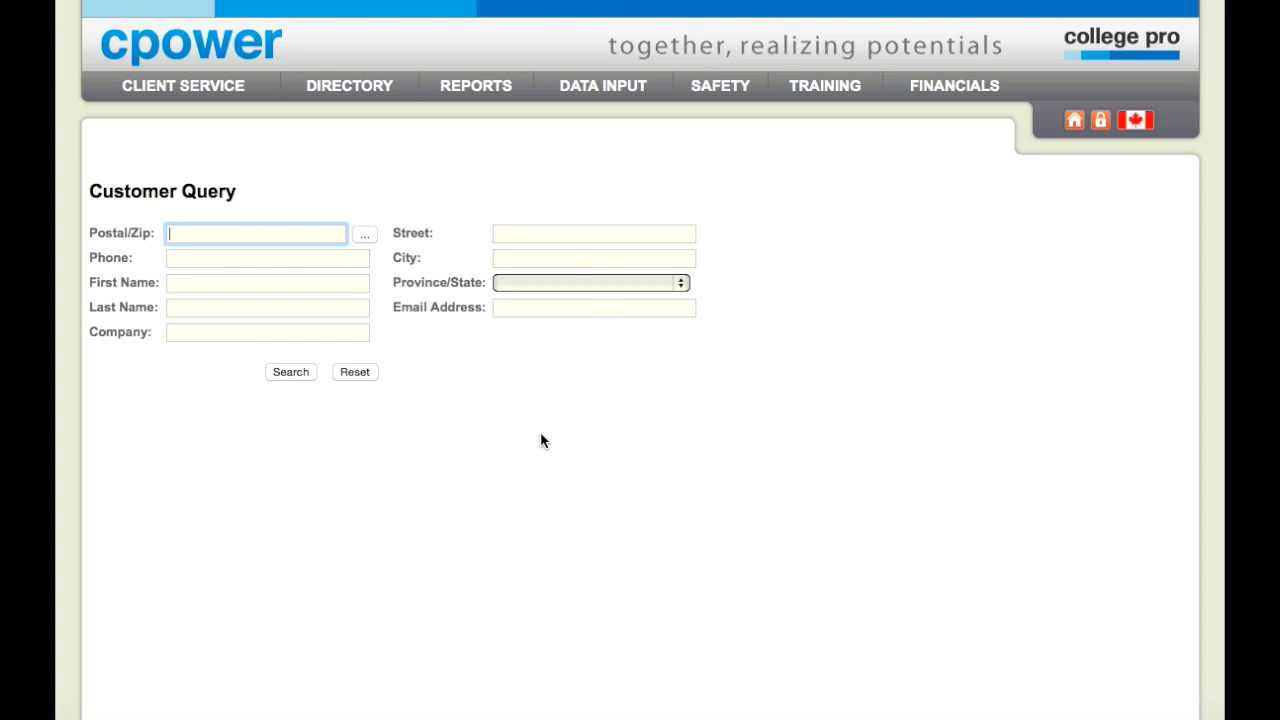
# Step: Search customers by the customer's phone number
pyautogui.click(308, 256)
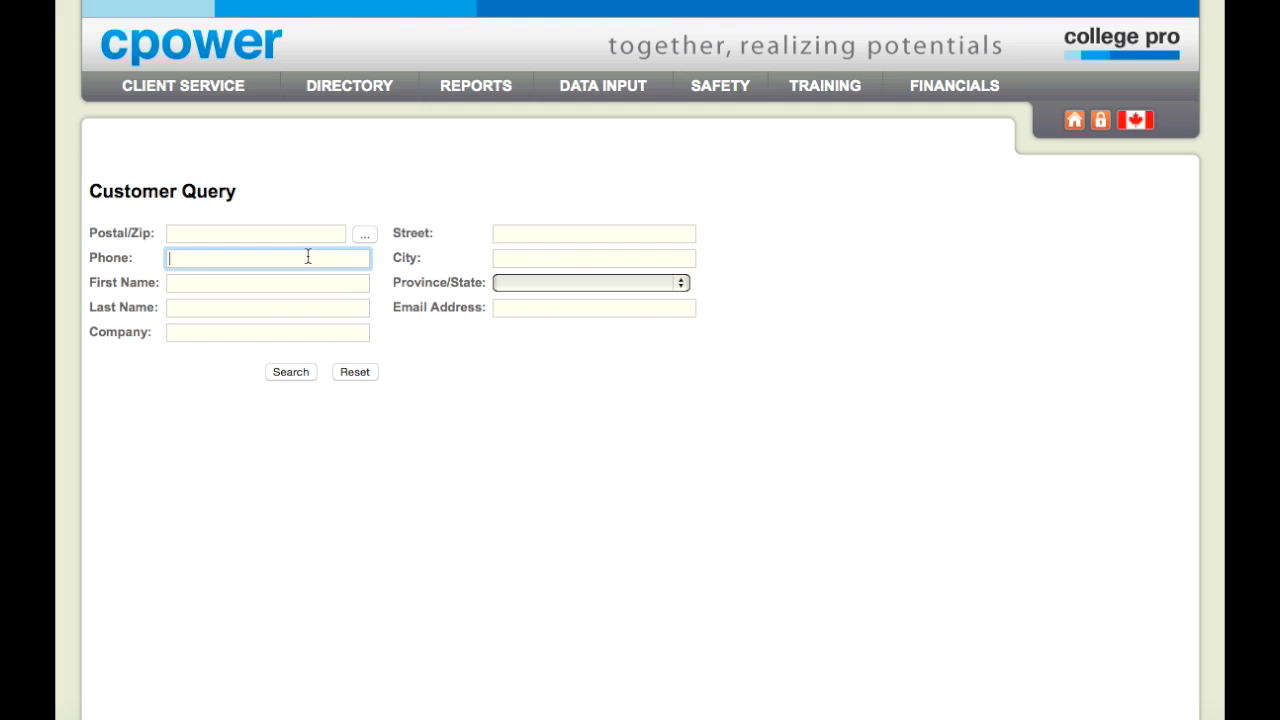
pyautogui.click(281, 372)
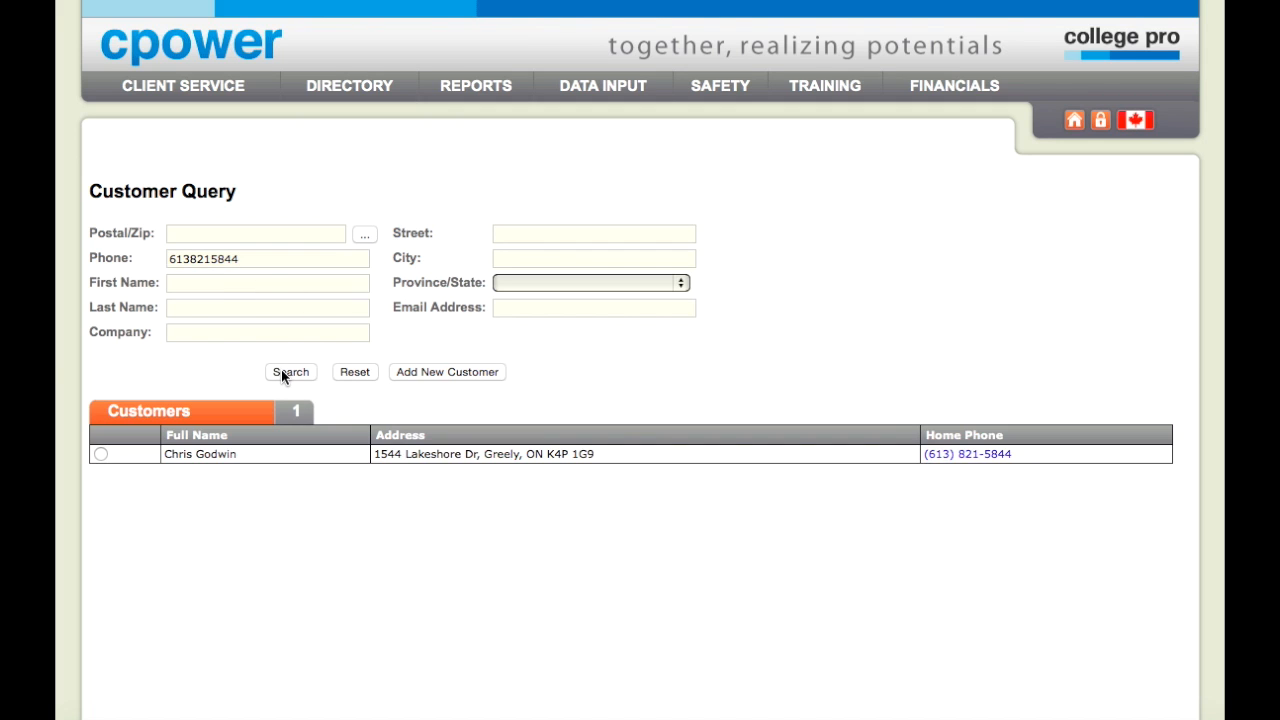
pyautogui.scroll(-3, 453, 401)
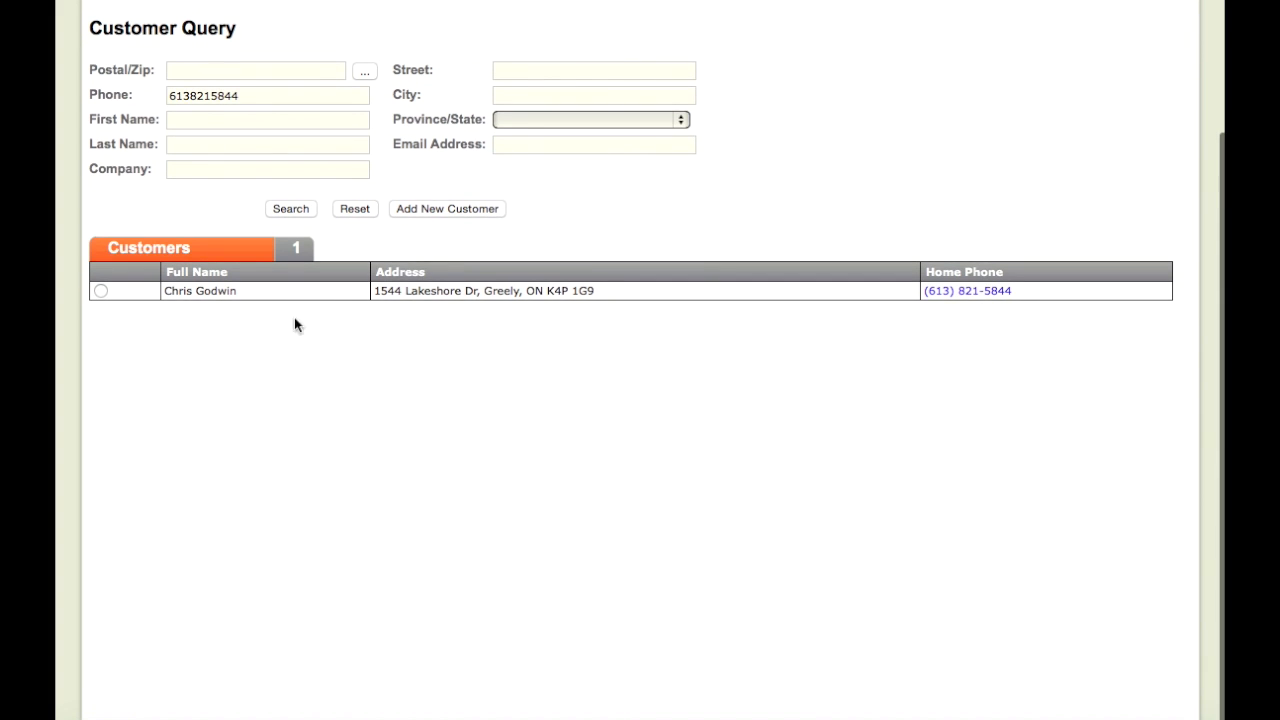
# Step: Select the matching customer to load their 2 franchisees, 8 jobs and 3 messages
pyautogui.click(217, 290)
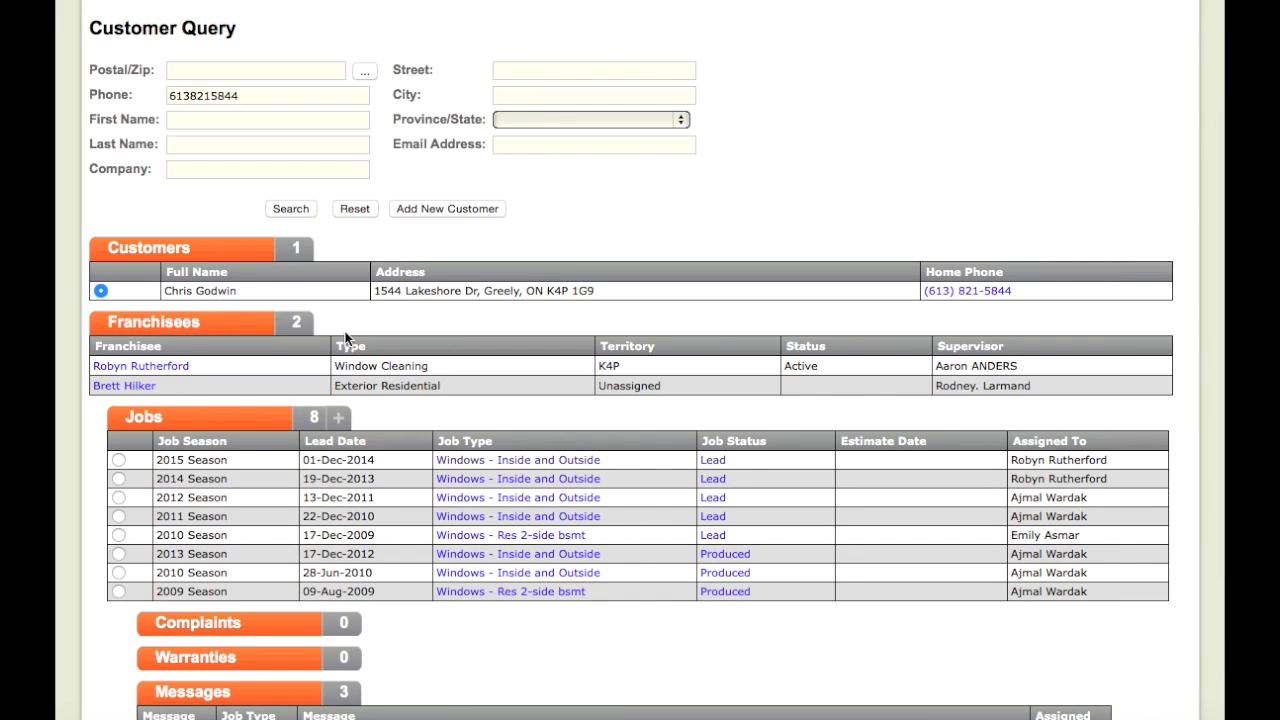
pyautogui.scroll(-5, 362, 370)
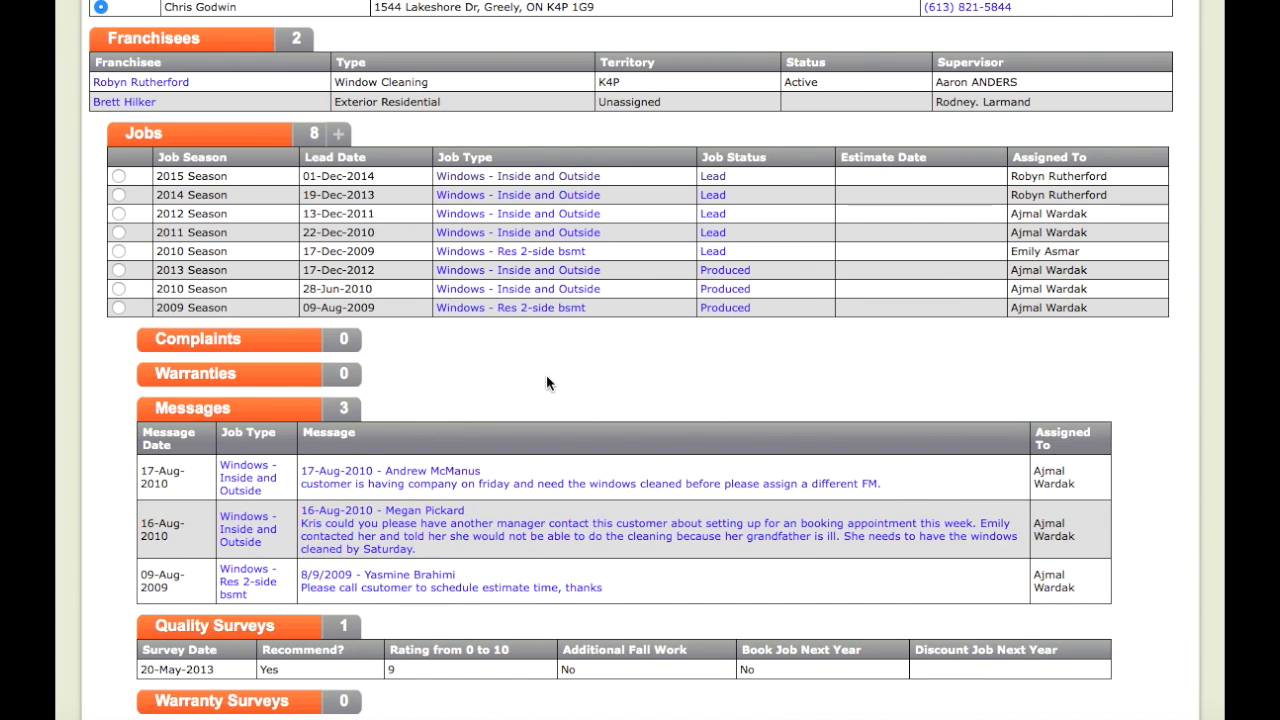
pyautogui.scroll(2, 546, 374)
pyautogui.scroll(-1, 548, 383)
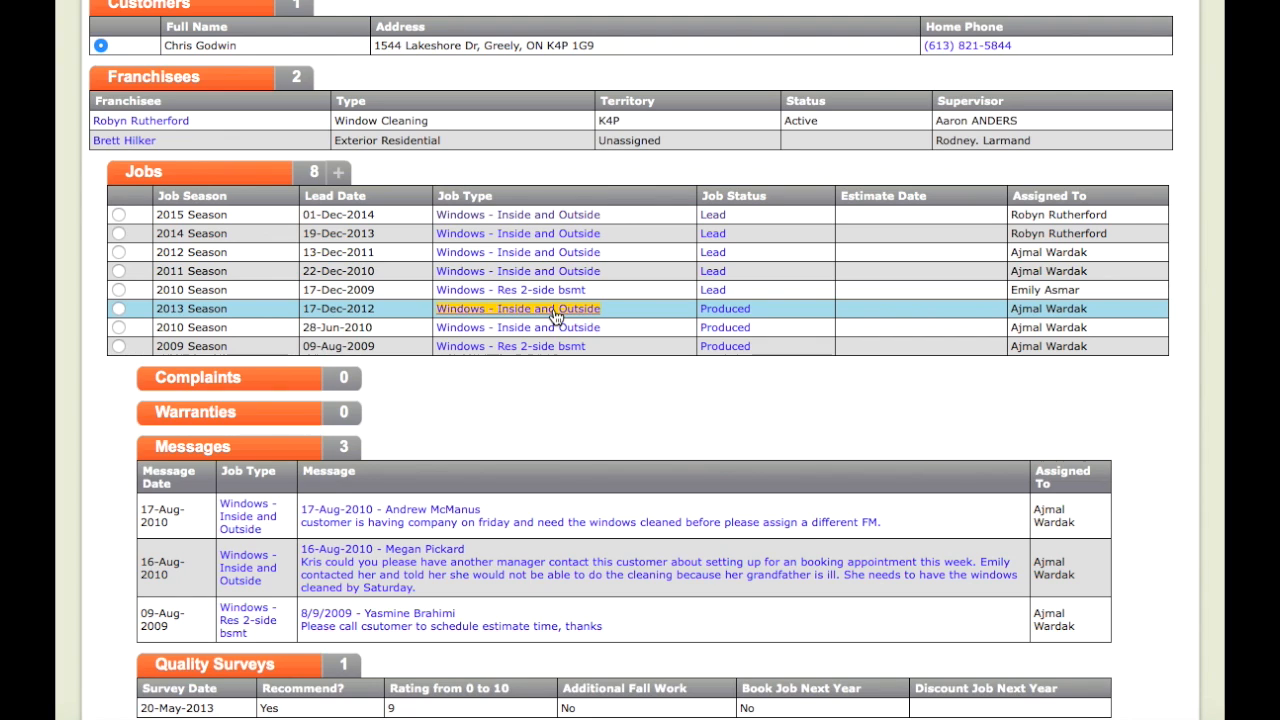
# Step: Open the 2015 Season 'Windows - Inside and Outside' lead job
pyautogui.click(509, 213)
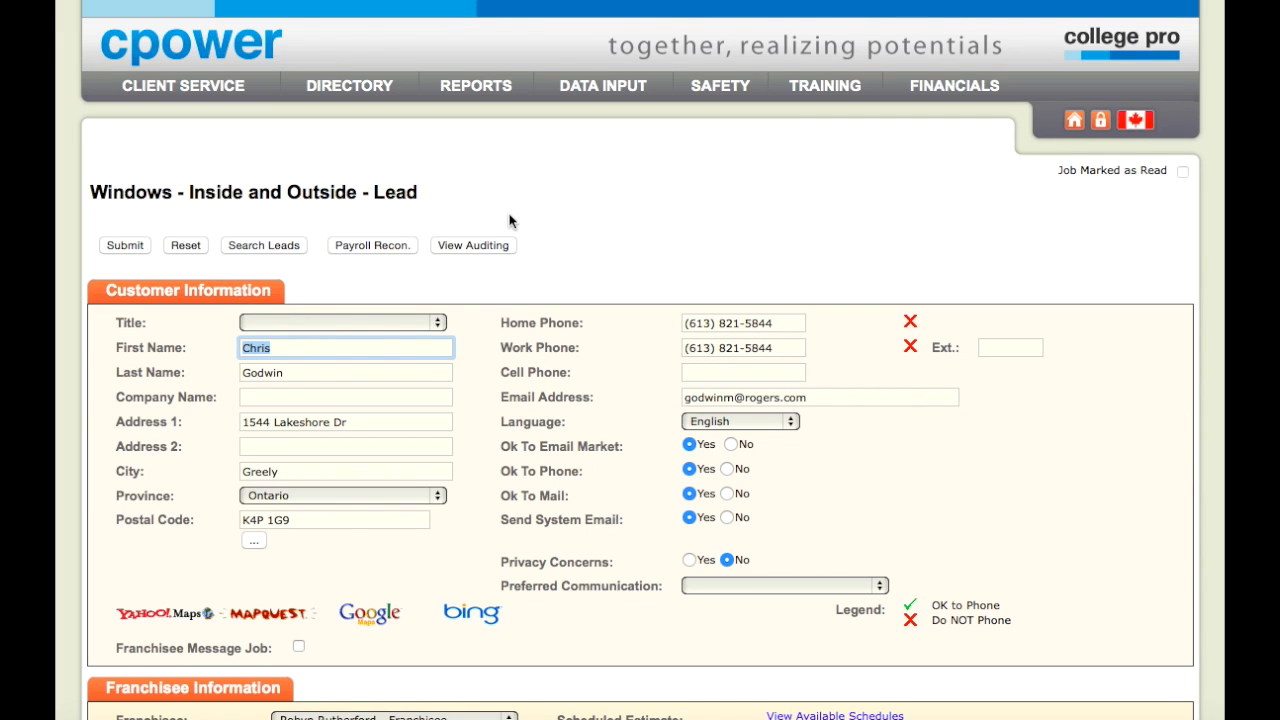
pyautogui.scroll(-4, 650, 256)
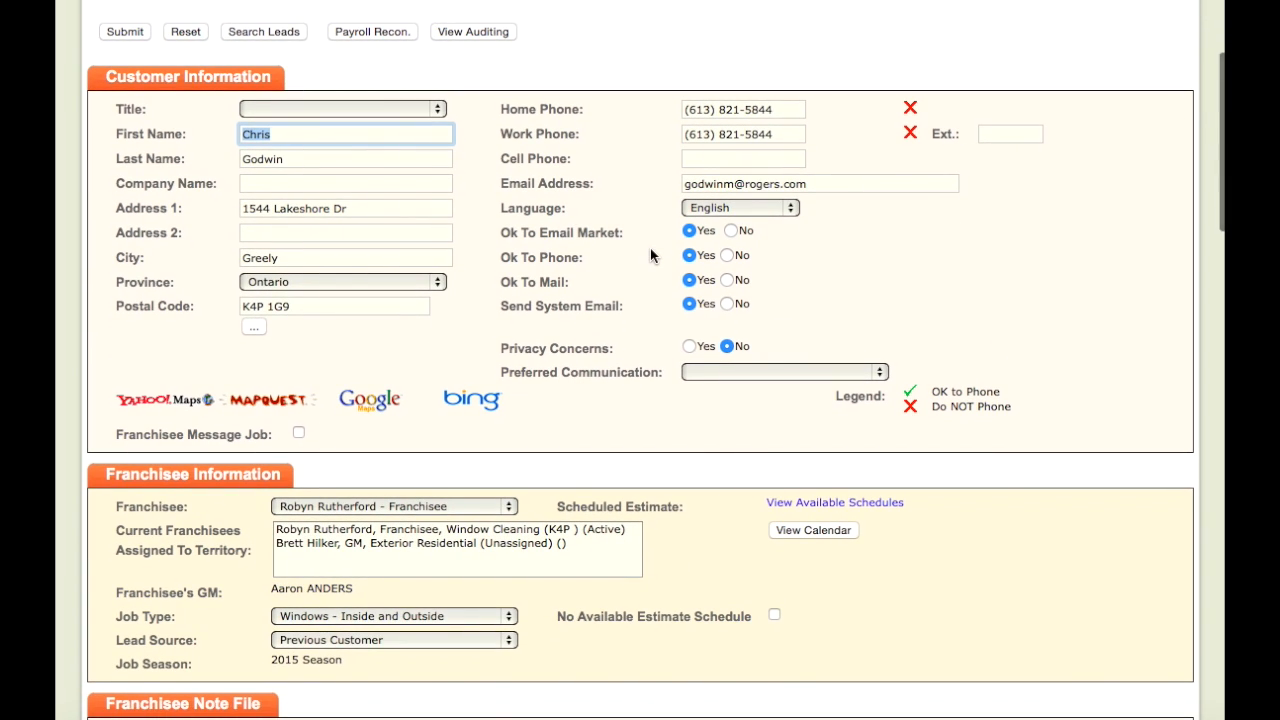
pyautogui.scroll(-1, 650, 256)
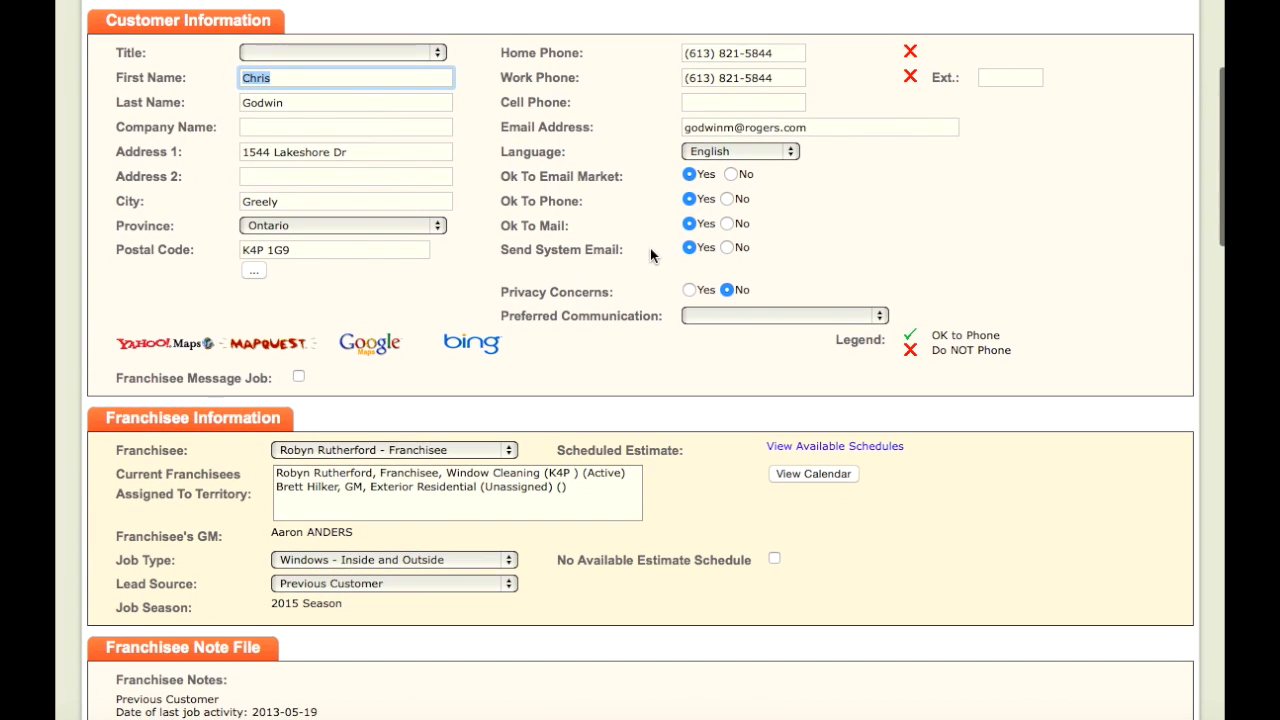
# Step: Set the customer's title to Mr. and scroll down to Job Information
pyautogui.click(434, 55)
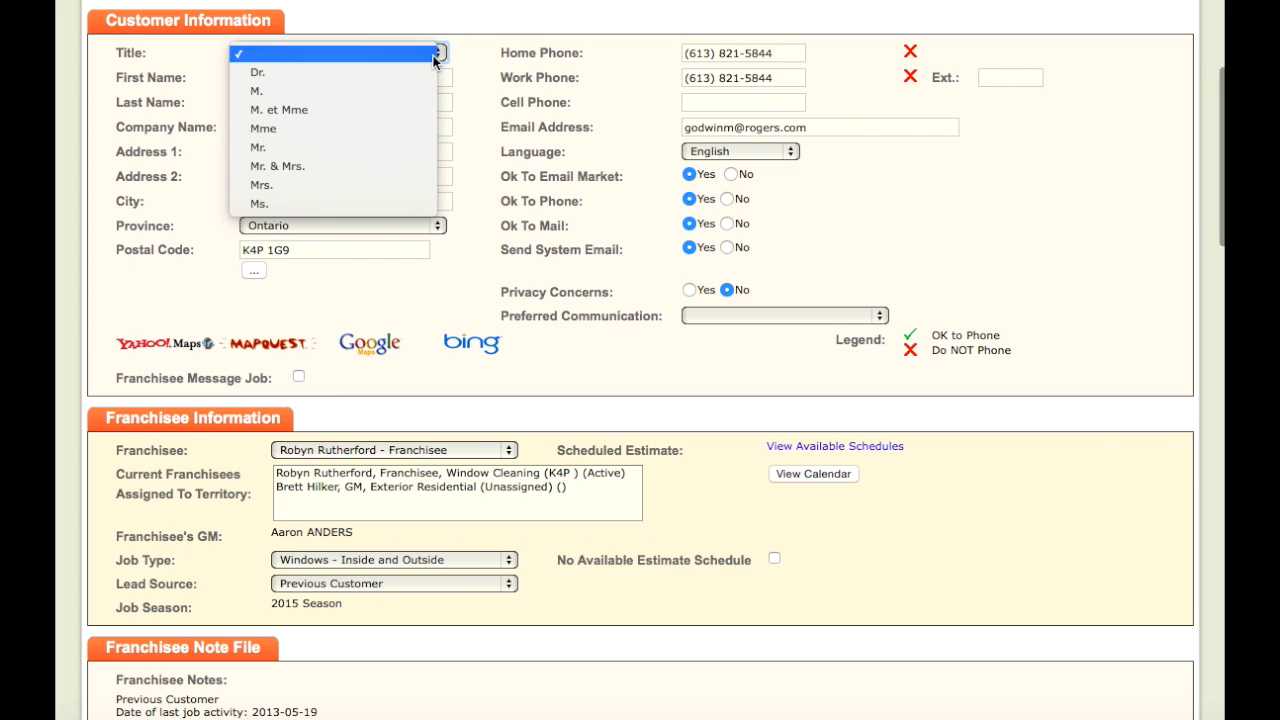
pyautogui.click(401, 147)
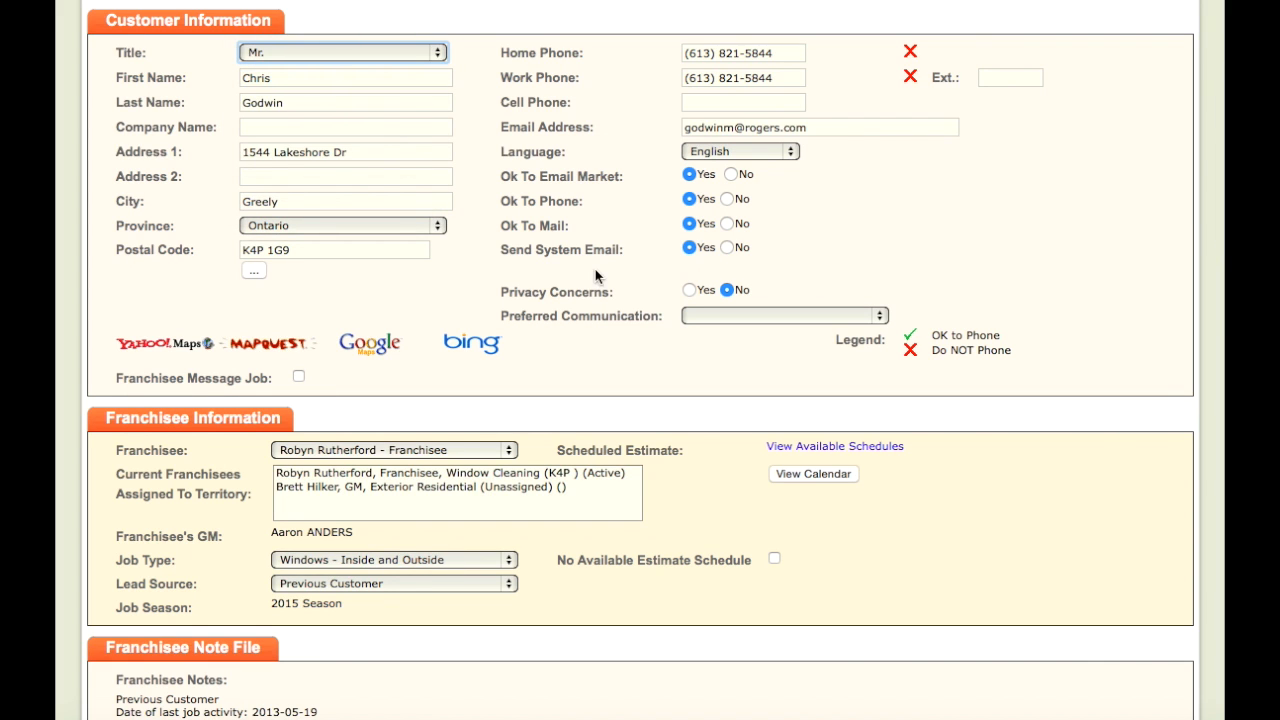
pyautogui.scroll(-5, 401, 150)
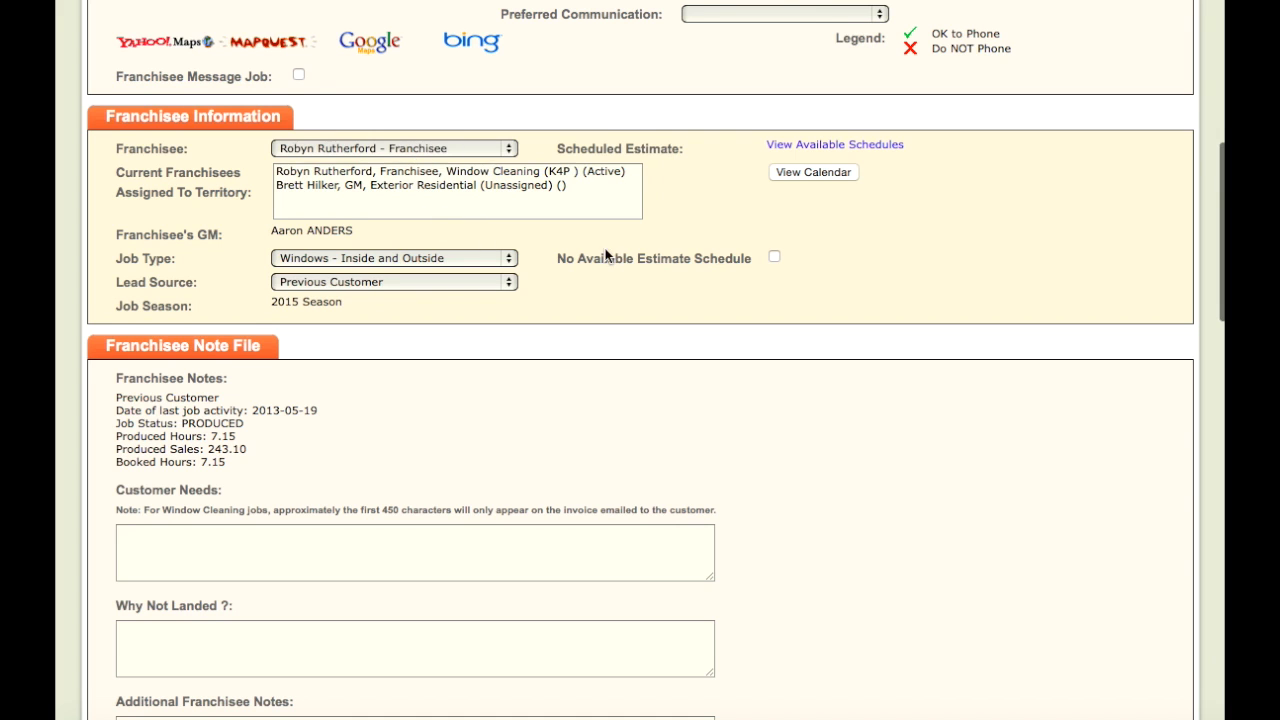
pyautogui.scroll(-10, 605, 254)
pyautogui.scroll(-5, 605, 255)
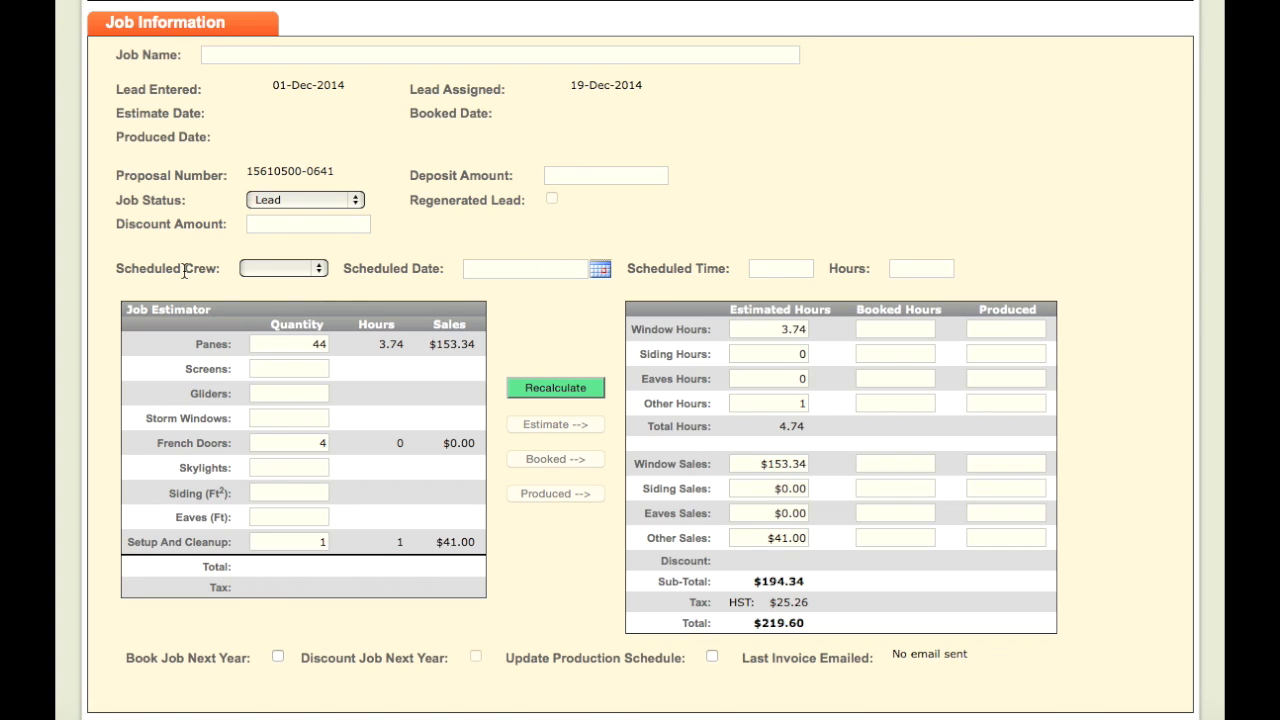
# Step: Assign Crew 1 to the job and schedule it for 10 May 2015
pyautogui.click(309, 270)
pyautogui.click(297, 288)
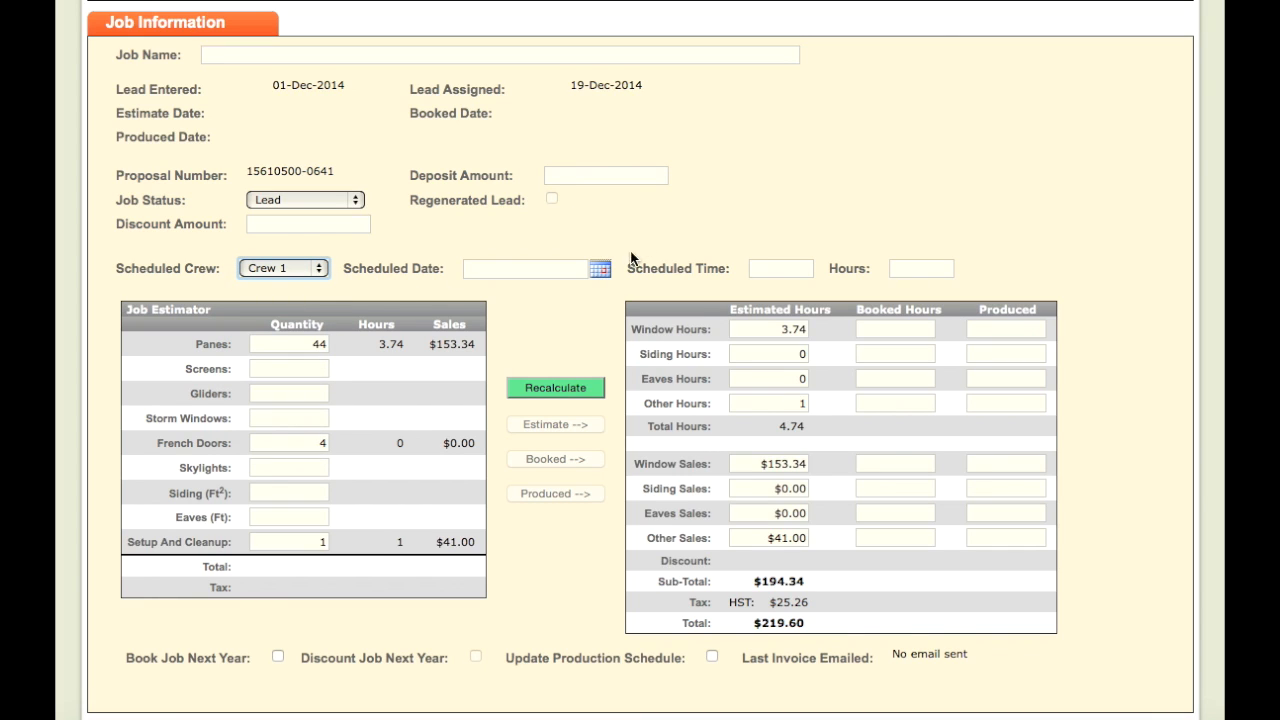
pyautogui.click(601, 275)
pyautogui.click(602, 276)
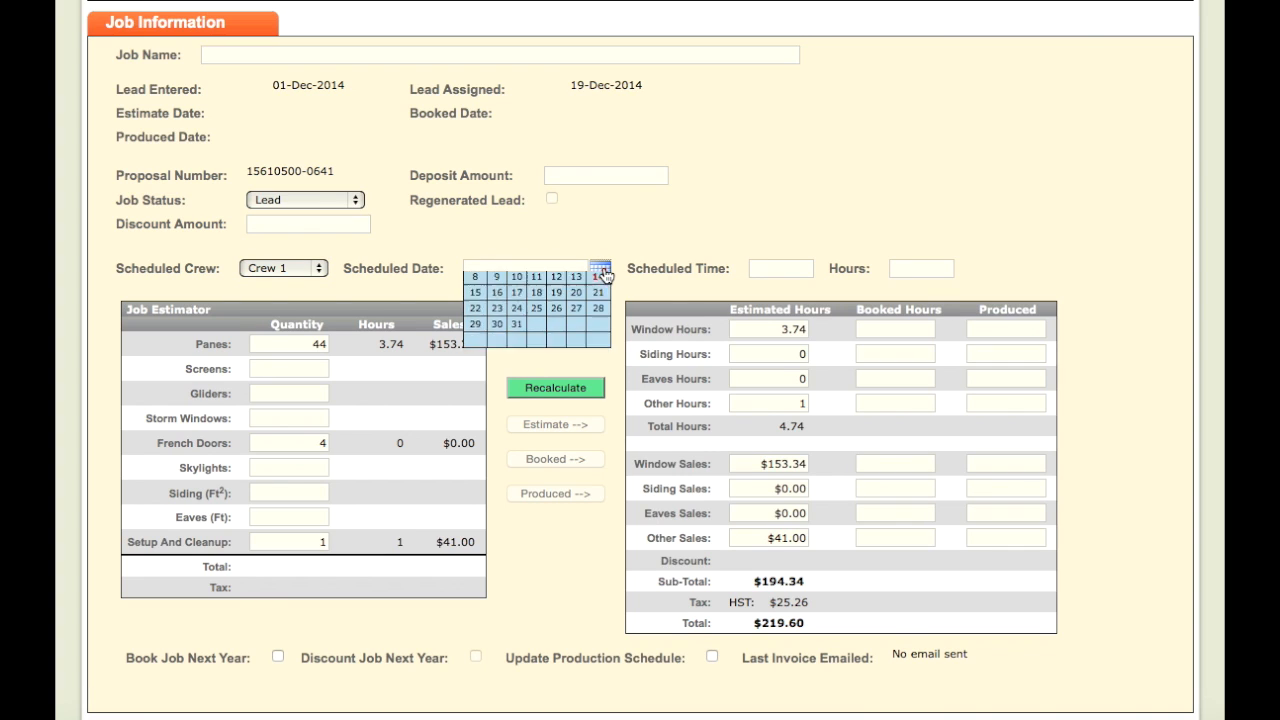
pyautogui.click(601, 279)
pyautogui.click(601, 279)
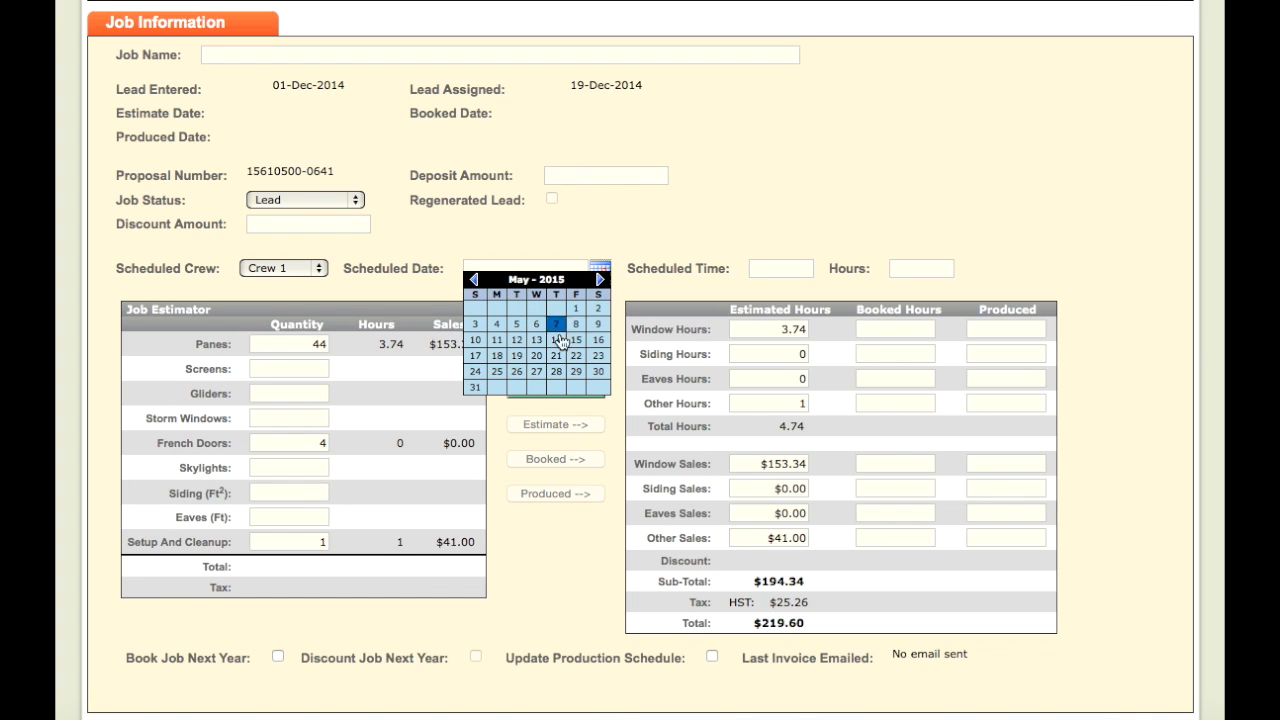
pyautogui.click(476, 340)
# Step: Set the scheduled start time to 8:00 am
pyautogui.click(762, 264)
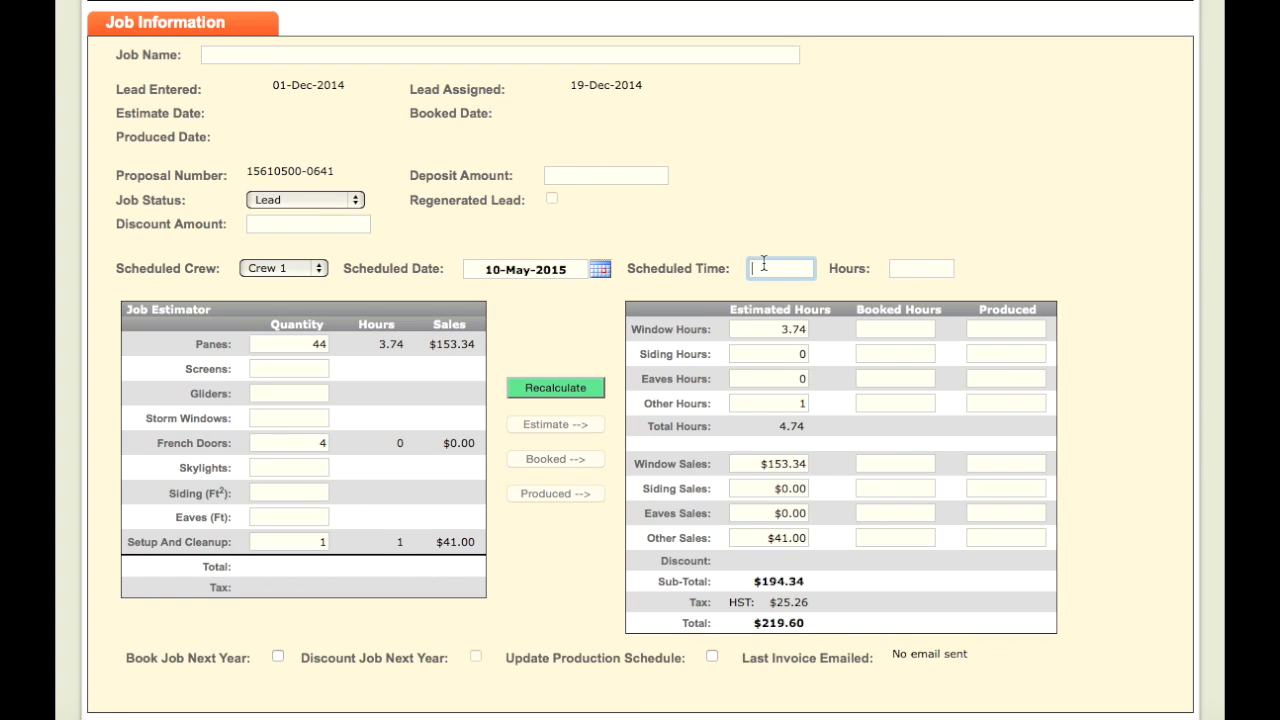
pyautogui.write('8')
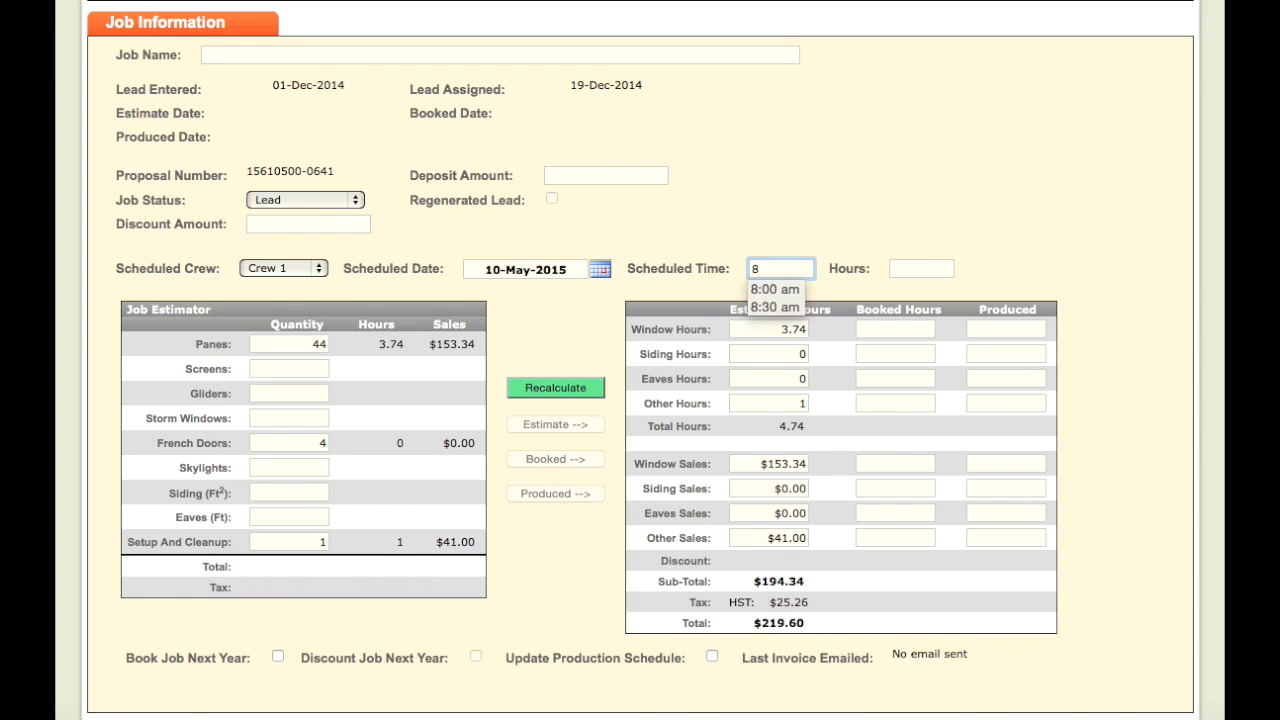
pyautogui.write(':00')
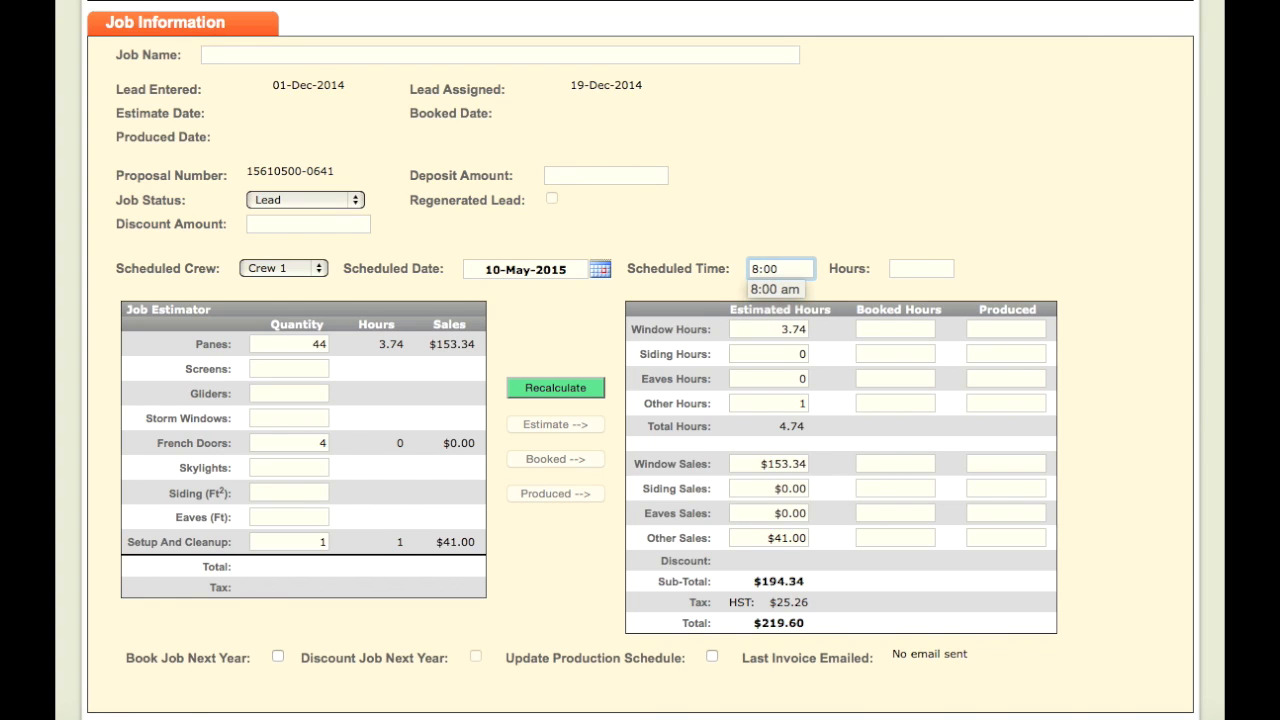
pyautogui.press('Down')
pyautogui.press('Return')
pyautogui.click(914, 269)
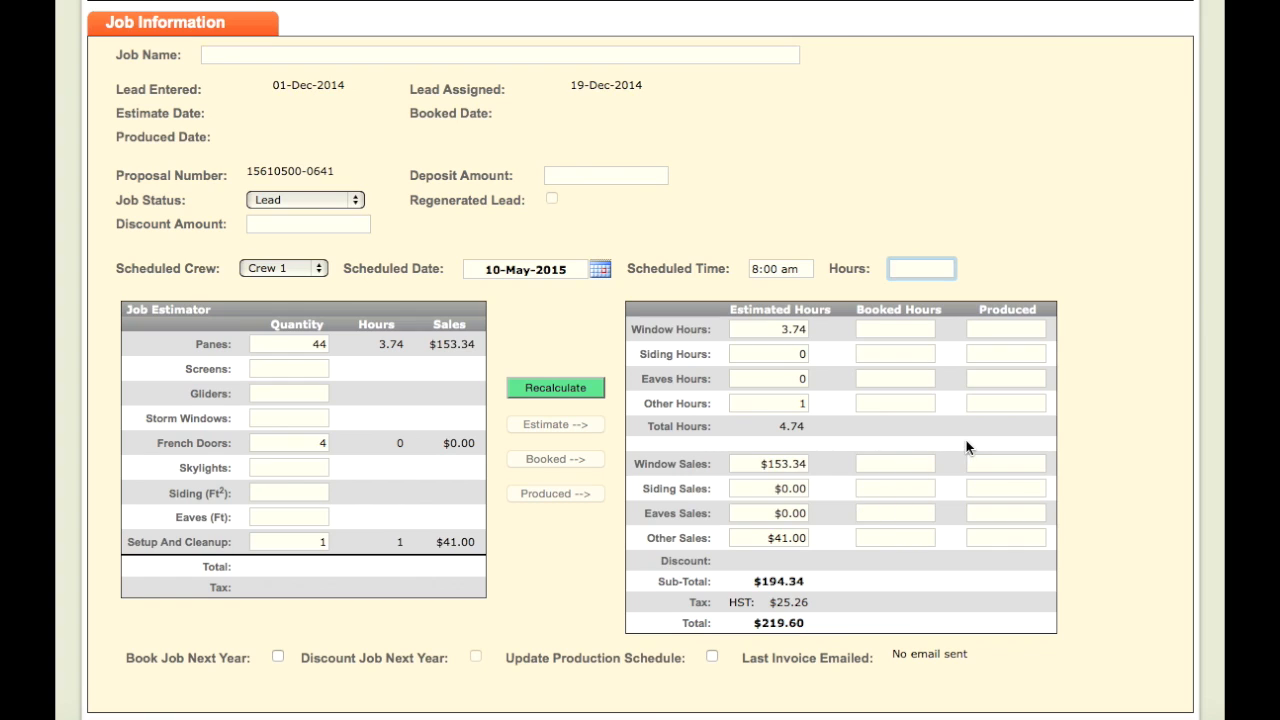
# Step: Enter 1.6 hours, recalculate, copy estimates (4.74 hours, $219.6) to Booked, clearing booked siding hours
pyautogui.write('1.6')
pyautogui.click(553, 390)
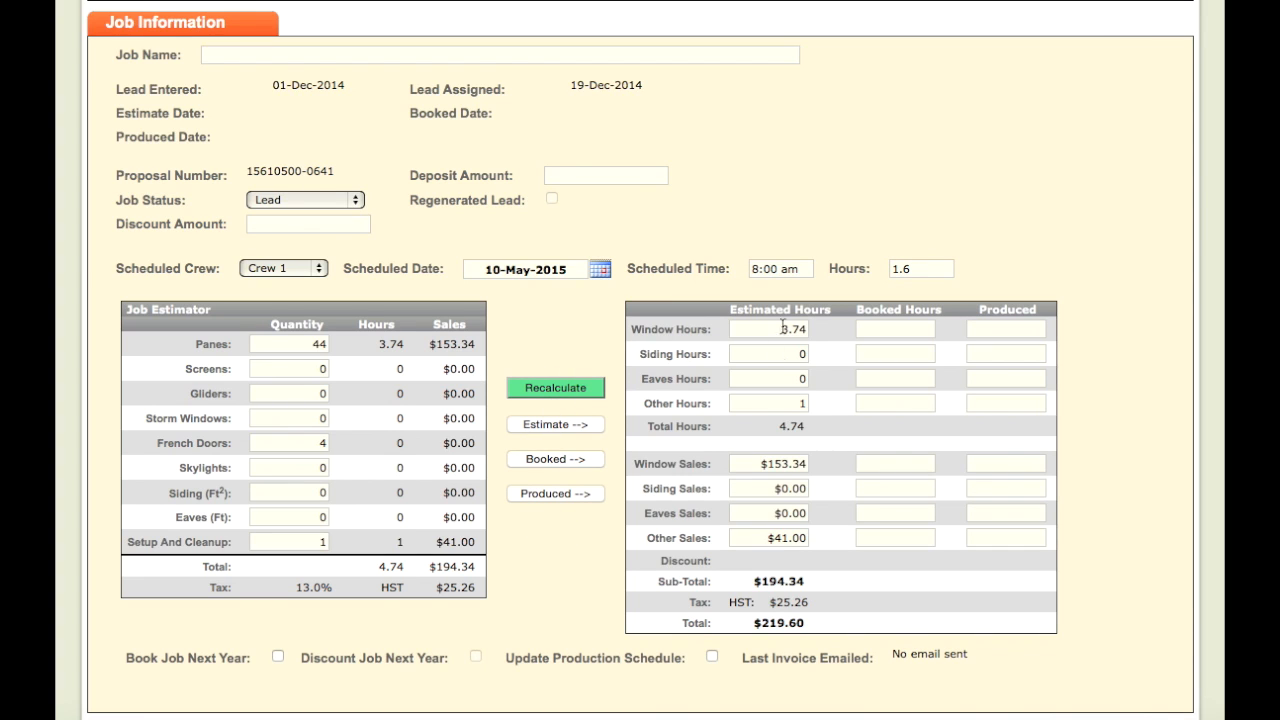
pyautogui.click(532, 461)
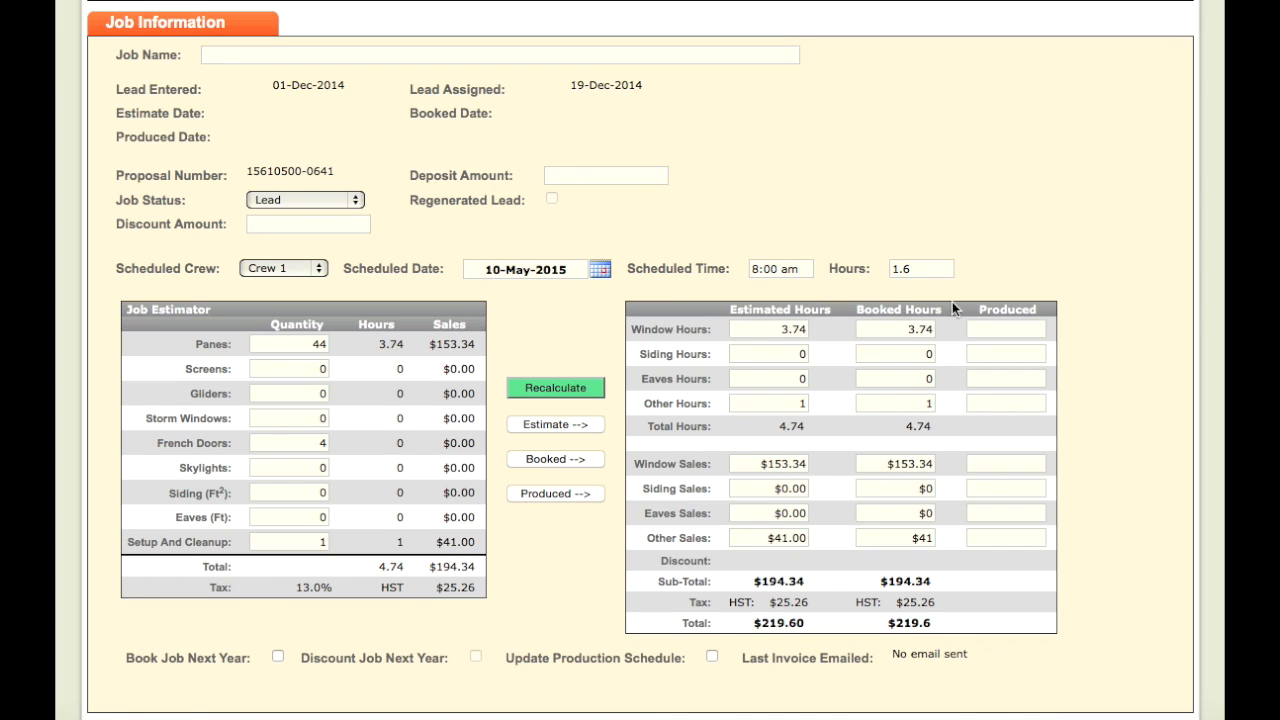
pyautogui.click(905, 356)
pyautogui.press('BackSpace')
pyautogui.press('BackSpace')
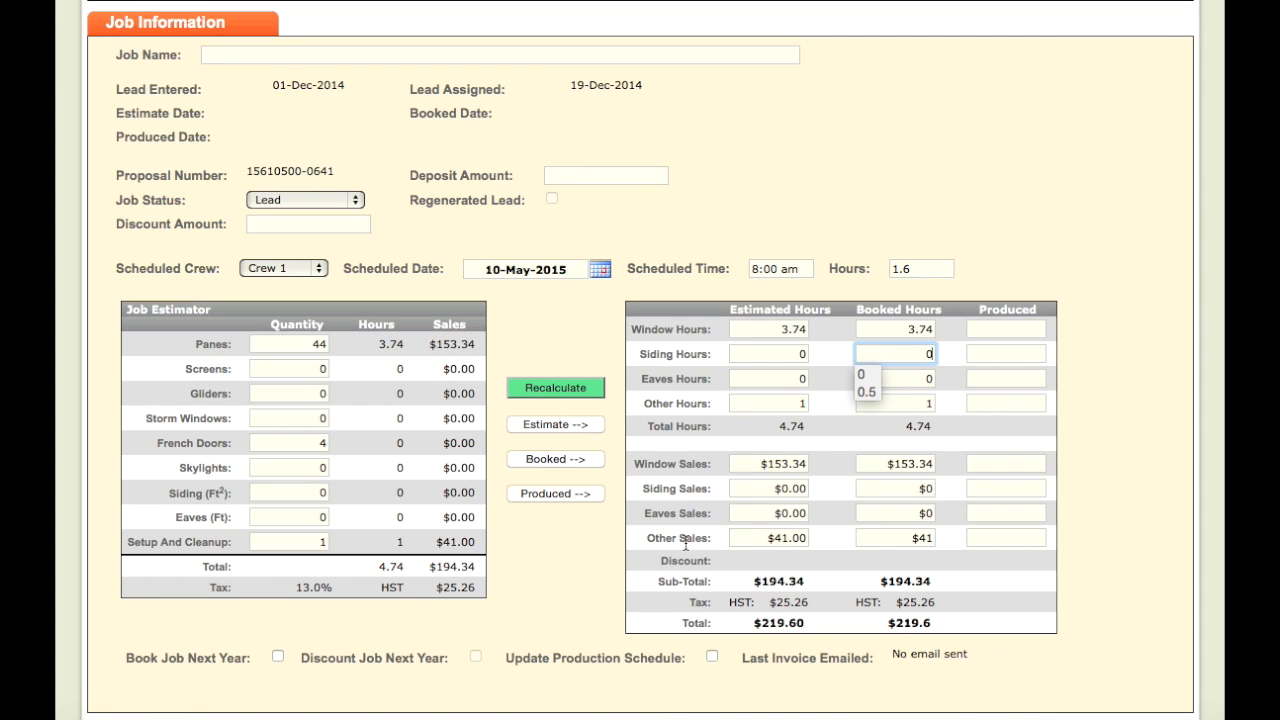
# Step: Dismiss the siding hours suggestions and set Job Status to Booked
pyautogui.click(777, 378)
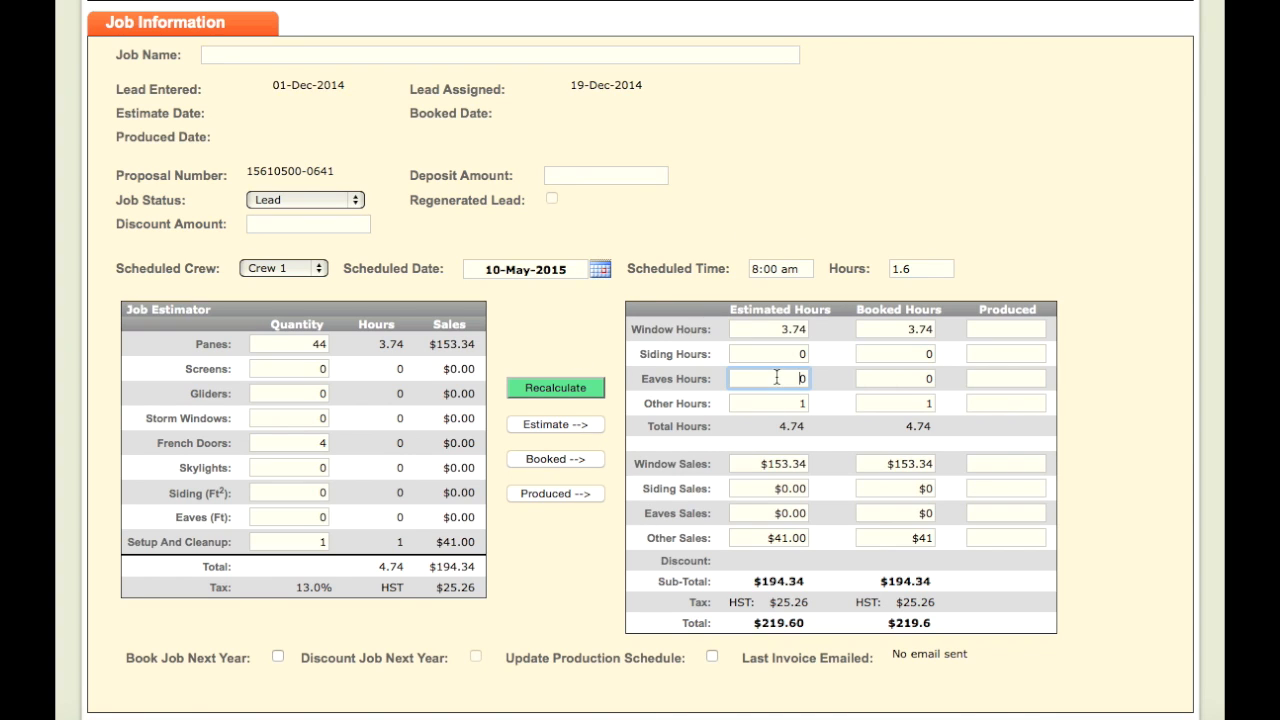
pyautogui.click(352, 206)
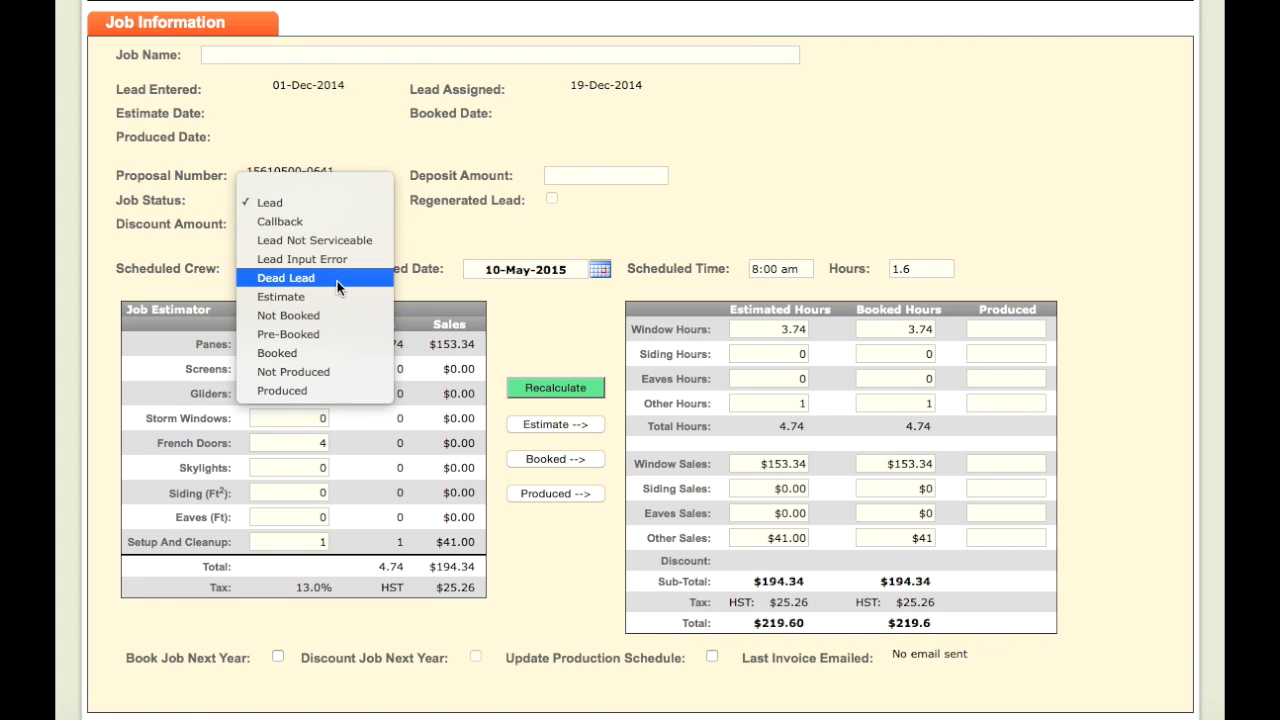
pyautogui.click(315, 352)
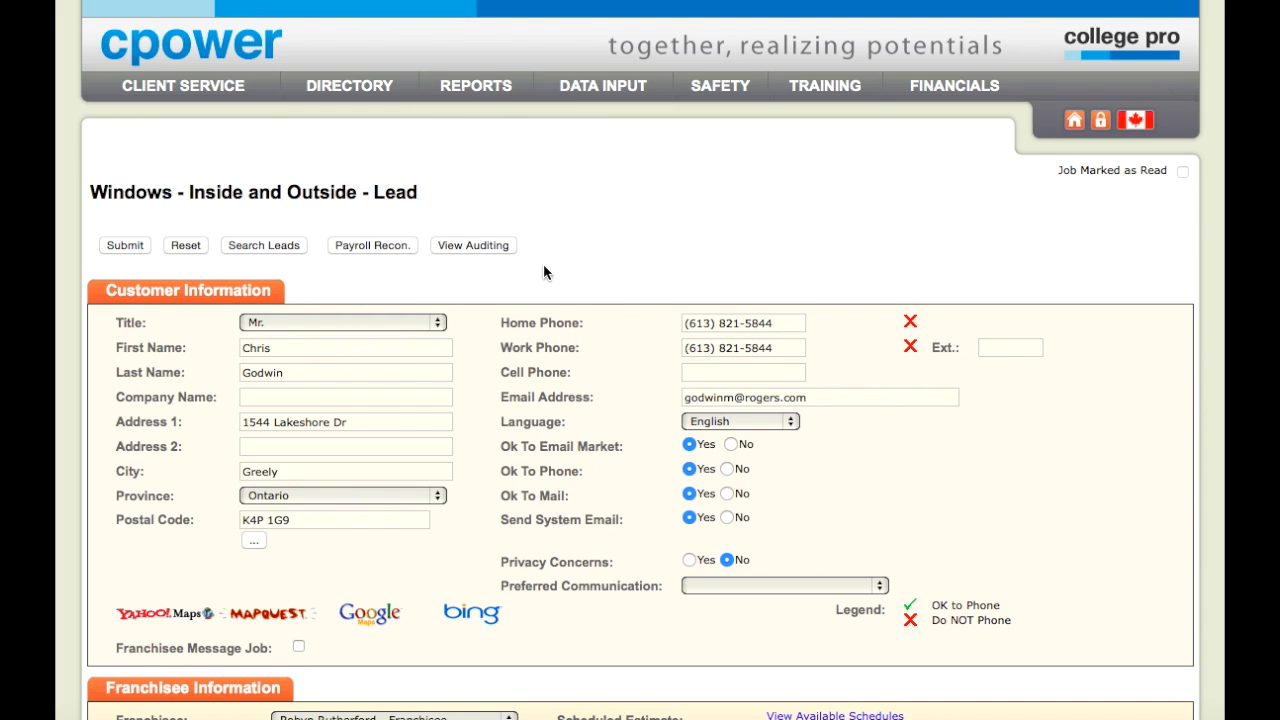
pyautogui.scroll(-12, 549, 316)
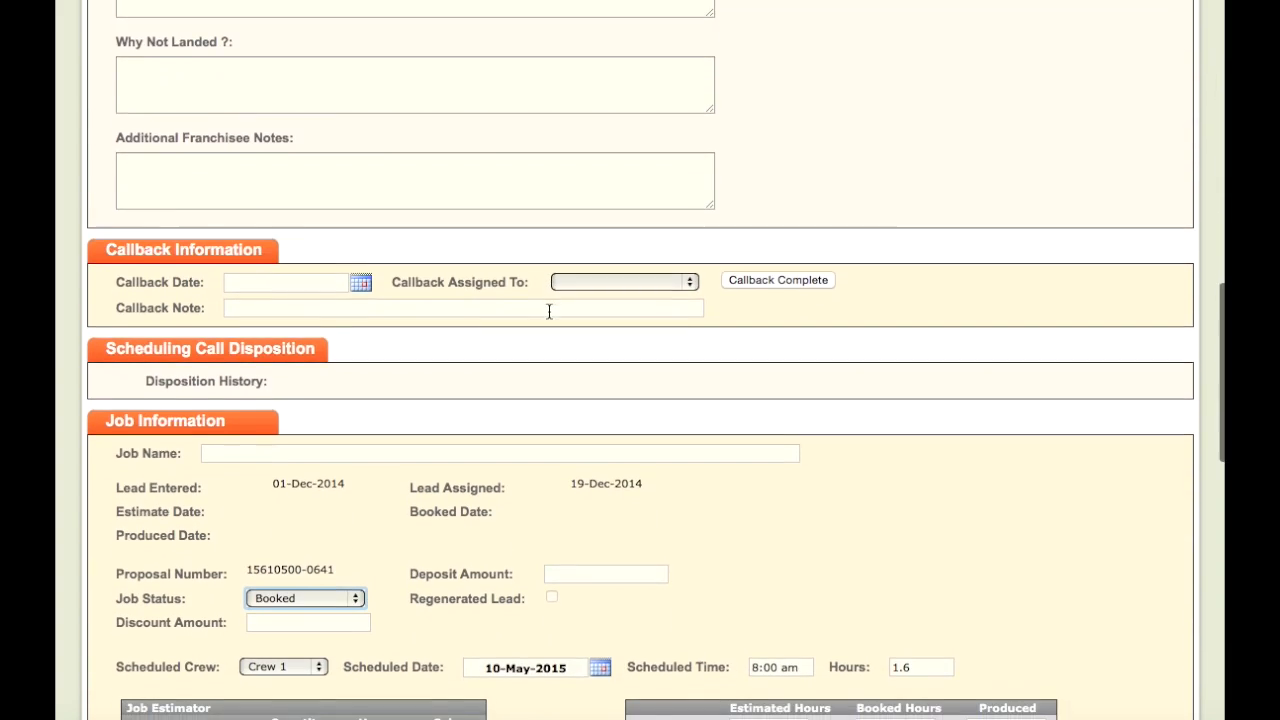
pyautogui.scroll(-4, 548, 317)
pyautogui.scroll(-1, 548, 317)
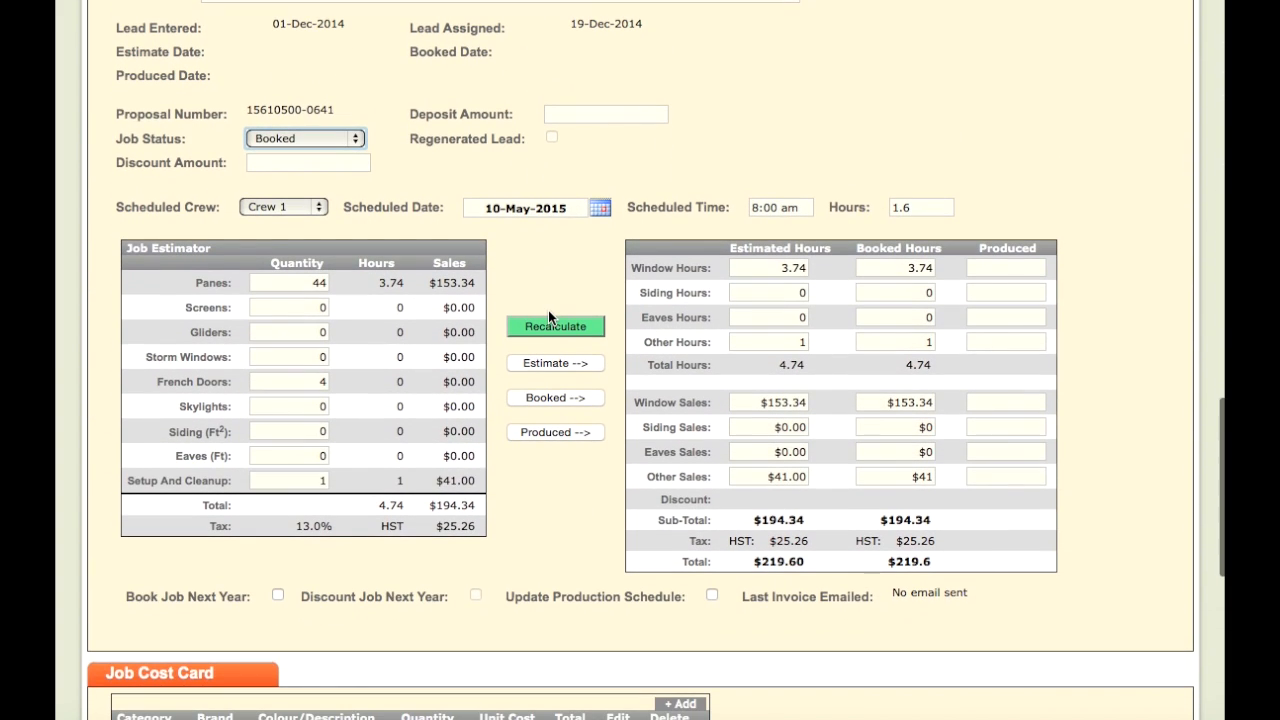
pyautogui.scroll(-1, 548, 317)
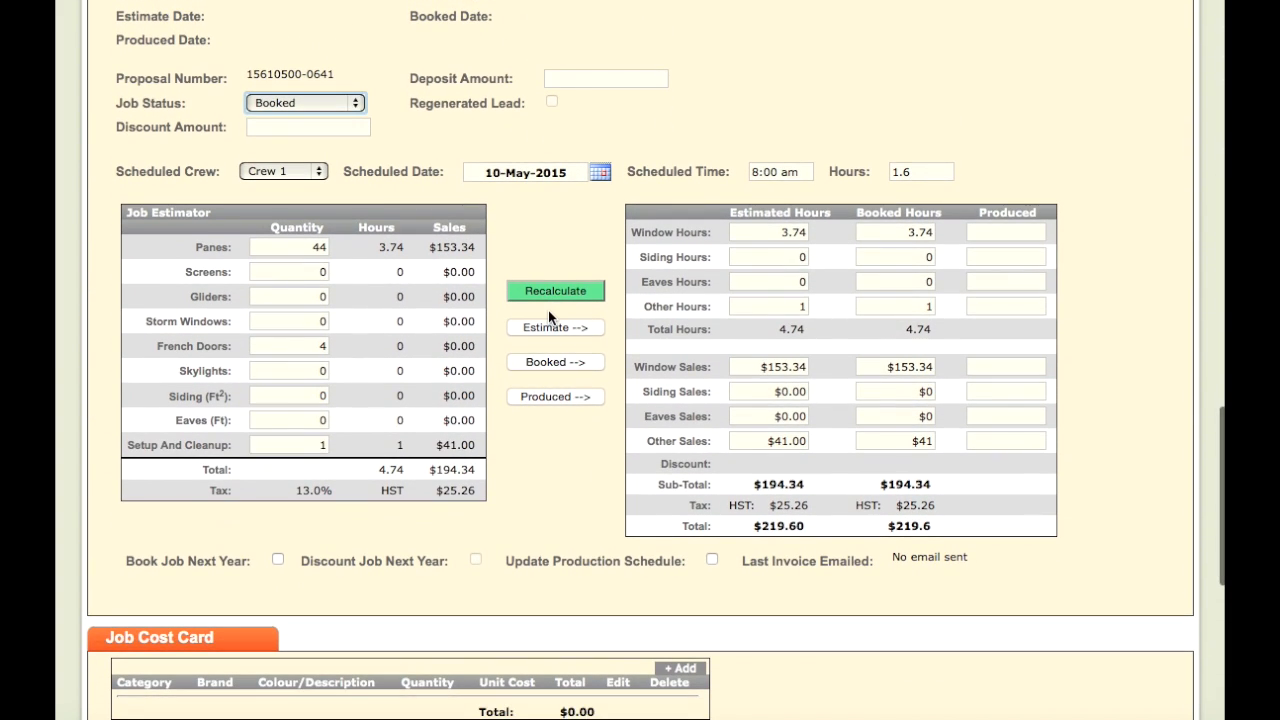